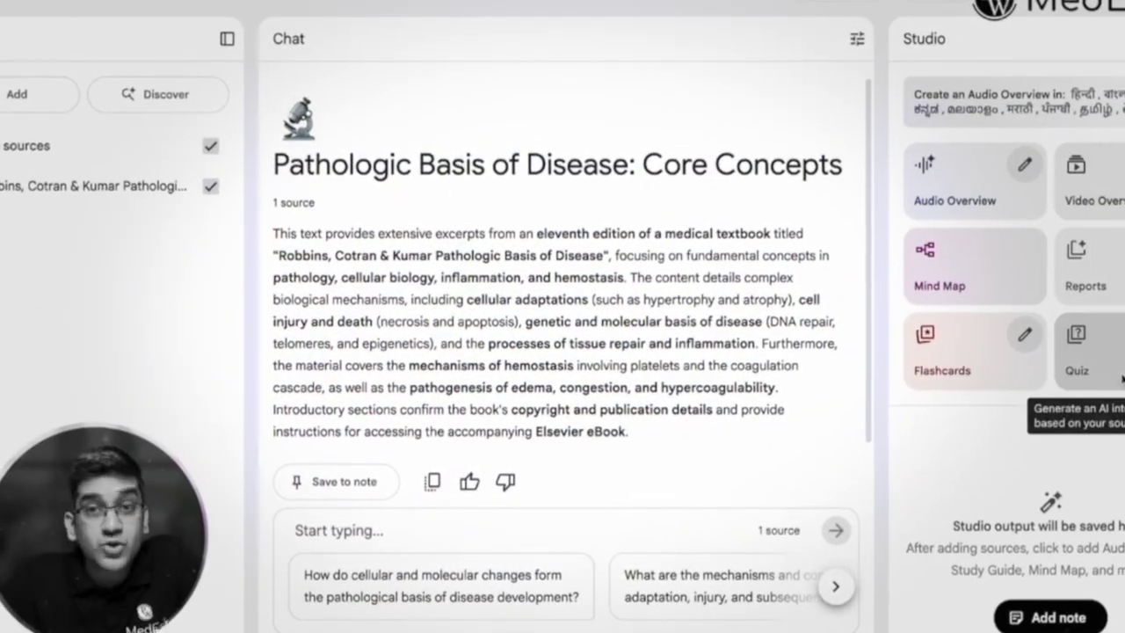
Scroll through the cited chat answer on the mechanisms and causes of atrophy
{"action": "scroll", "coordinate": [553, 351], "scroll_direction": "down", "scroll_amount": 2}
{"action": "scroll", "coordinate": [439, 475], "scroll_direction": "up", "scroll_amount": 2}
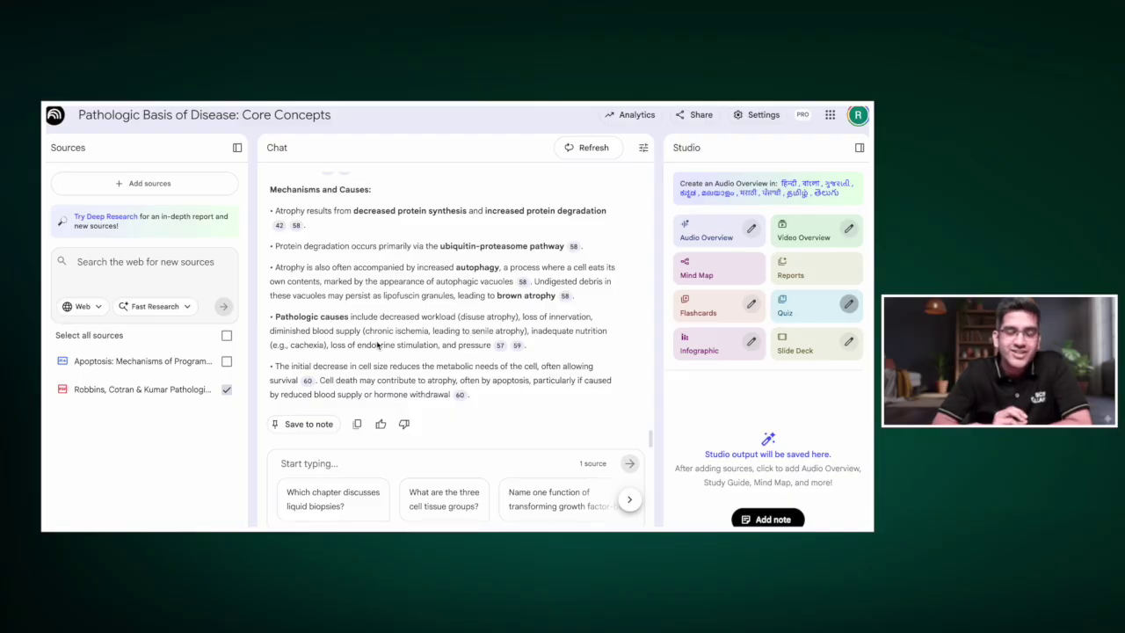
{"action": "scroll", "coordinate": [377, 345], "scroll_direction": "up", "scroll_amount": 5}
{"action": "scroll", "coordinate": [377, 345], "scroll_direction": "up", "scroll_amount": 20}
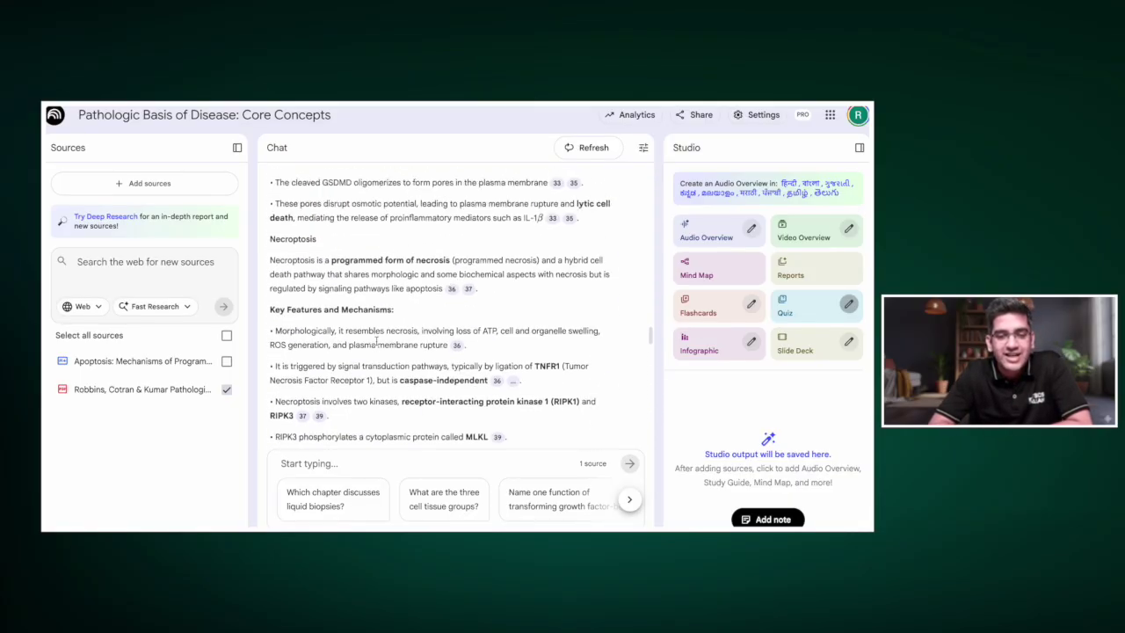
{"action": "scroll", "coordinate": [377, 344], "scroll_direction": "up", "scroll_amount": 5}
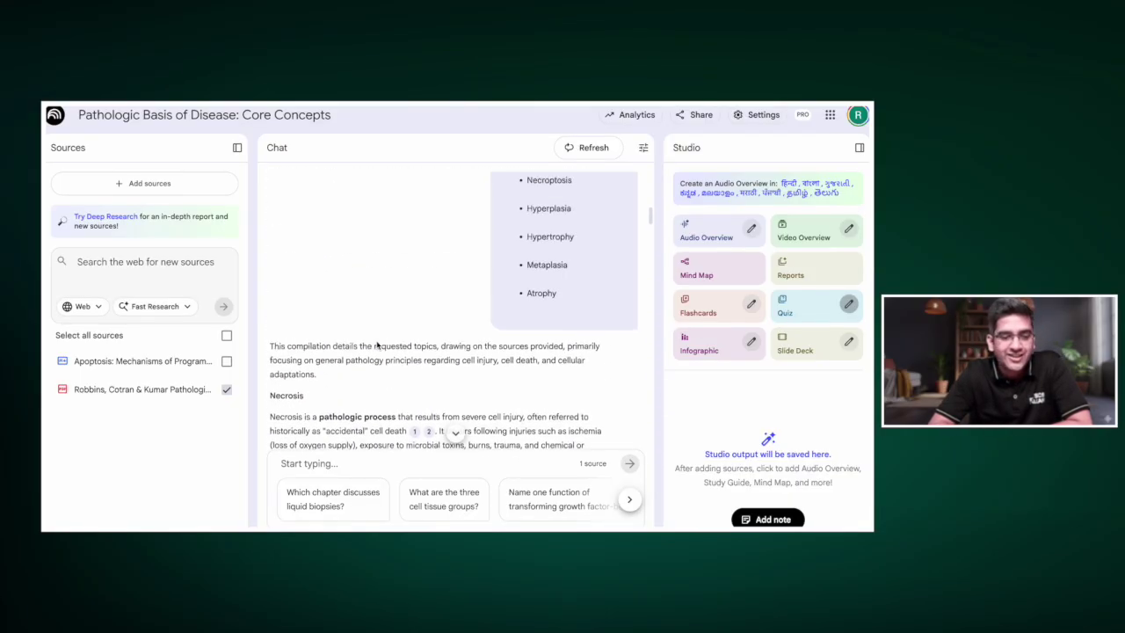
{"action": "scroll", "coordinate": [377, 344], "scroll_direction": "up", "scroll_amount": 2}
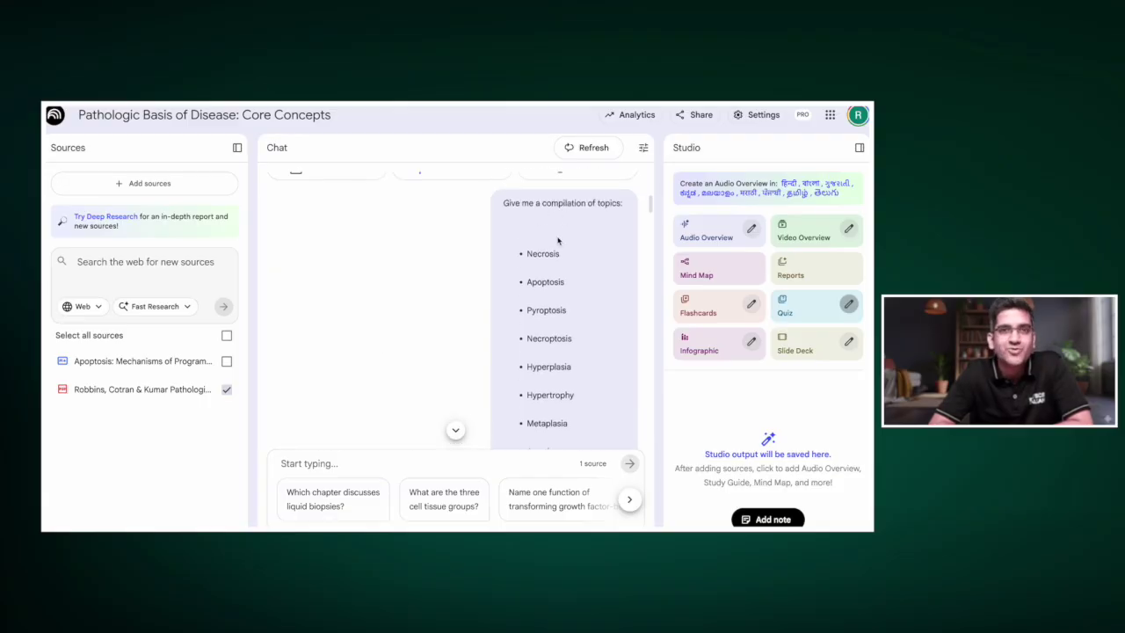
{"action": "scroll", "coordinate": [557, 240], "scroll_direction": "down", "scroll_amount": 1}
{"action": "scroll", "coordinate": [559, 257], "scroll_direction": "down", "scroll_amount": 2}
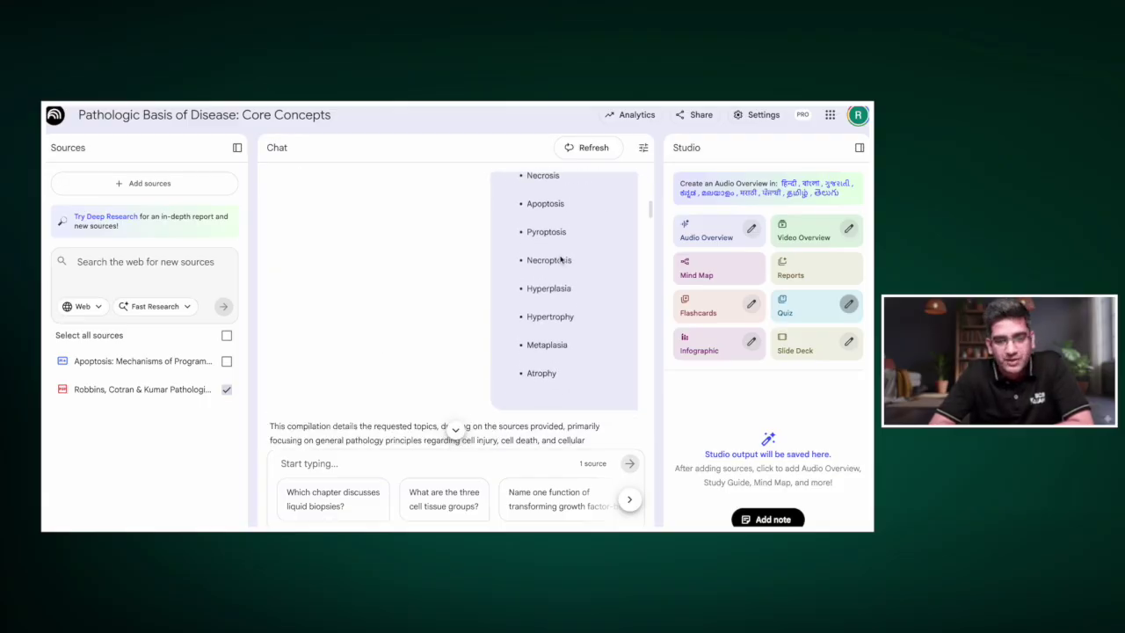
{"action": "scroll", "coordinate": [562, 280], "scroll_direction": "down", "scroll_amount": 1}
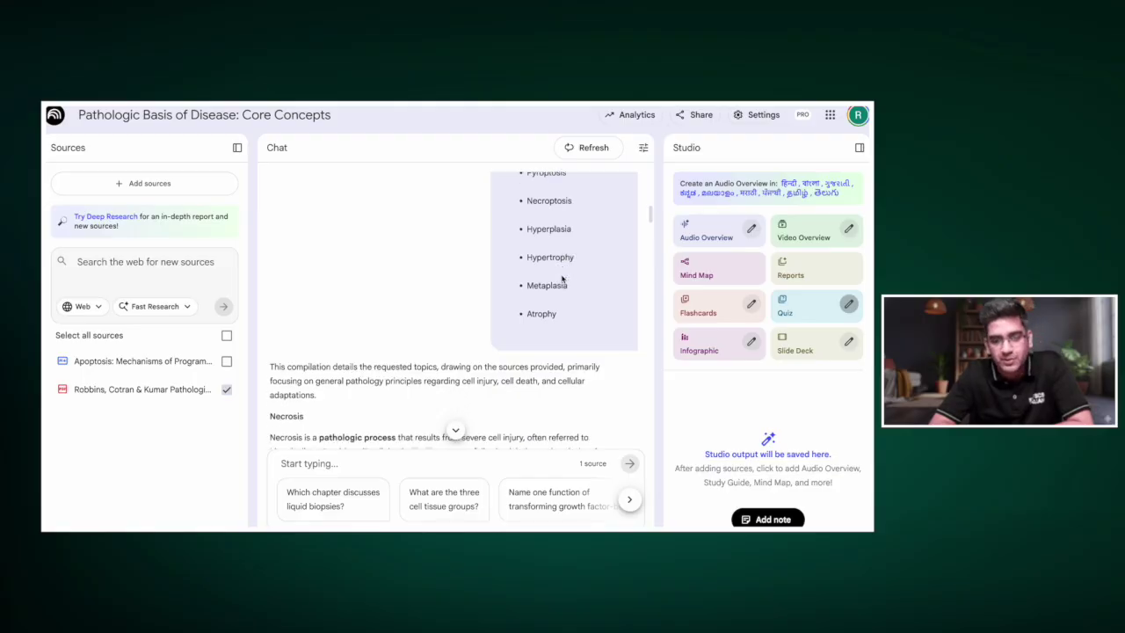
{"action": "scroll", "coordinate": [562, 313], "scroll_direction": "down", "scroll_amount": 3}
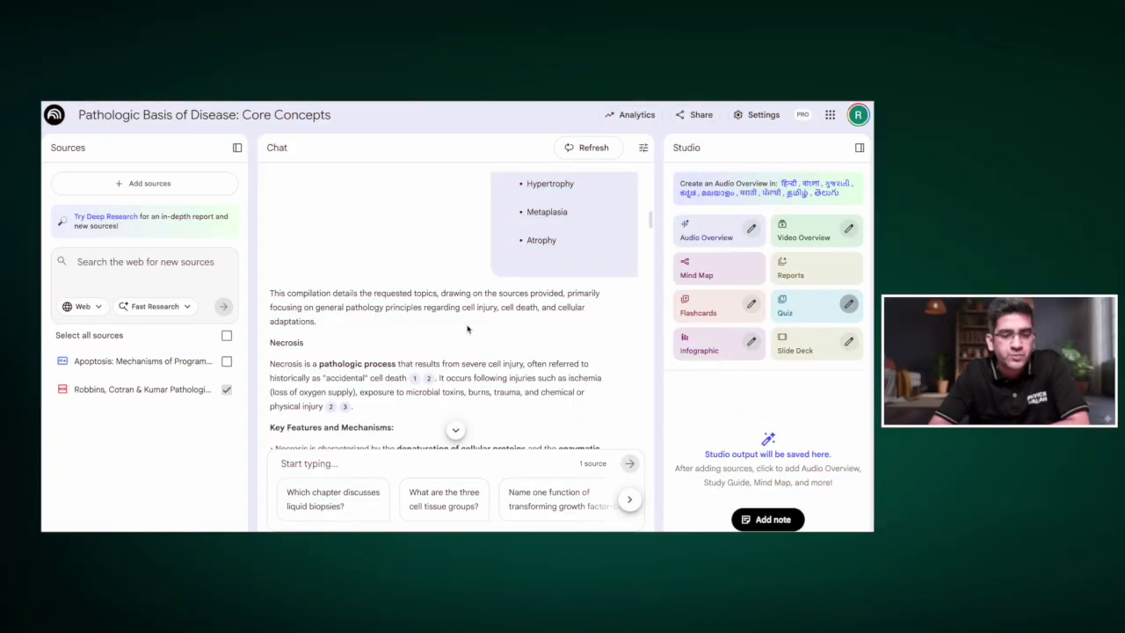
{"action": "scroll", "coordinate": [468, 329], "scroll_direction": "down", "scroll_amount": 5}
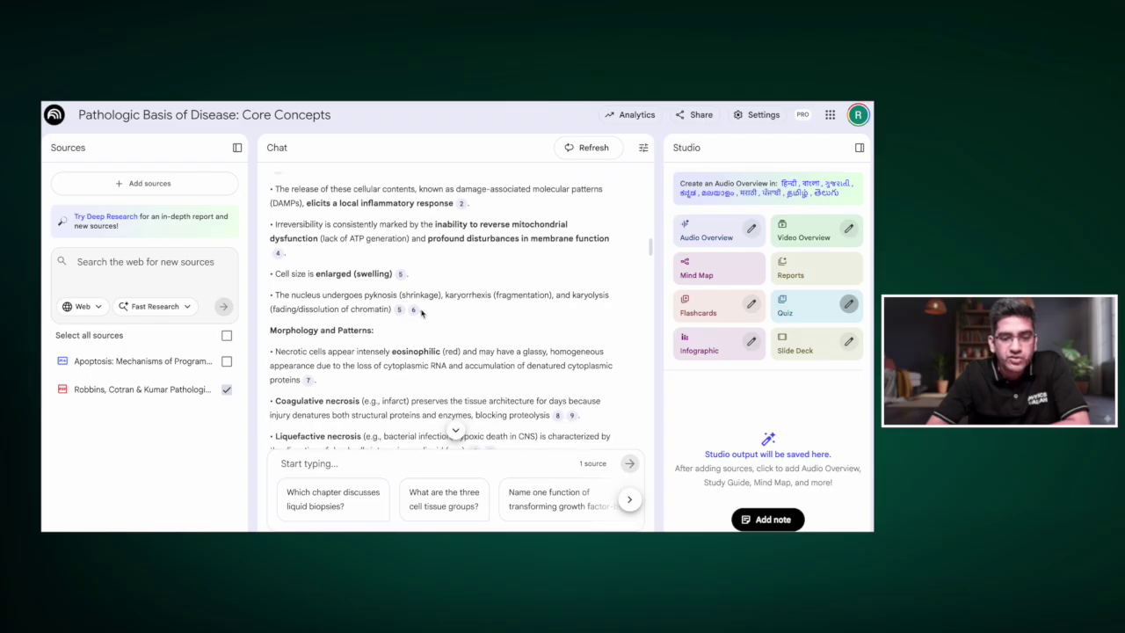
{"action": "scroll", "coordinate": [391, 318], "scroll_direction": "down", "scroll_amount": 4}
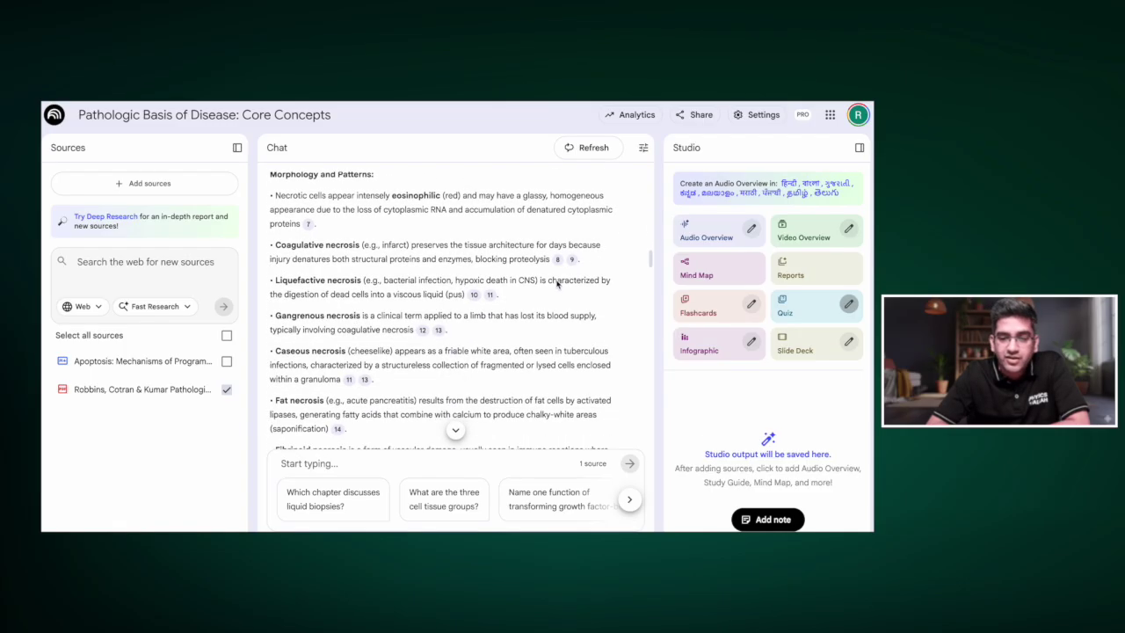
{"action": "scroll", "coordinate": [493, 293], "scroll_direction": "down", "scroll_amount": 15}
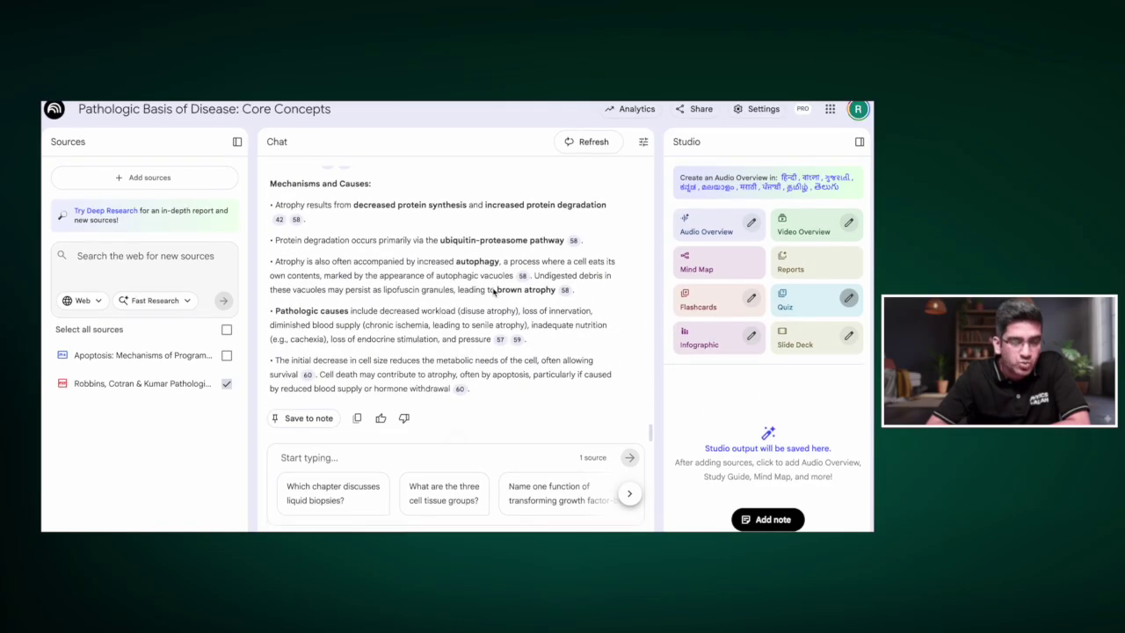
Save the atrophy answer as a note, convert it to a source, and select only that source
{"action": "left_click", "coordinate": [310, 424]}
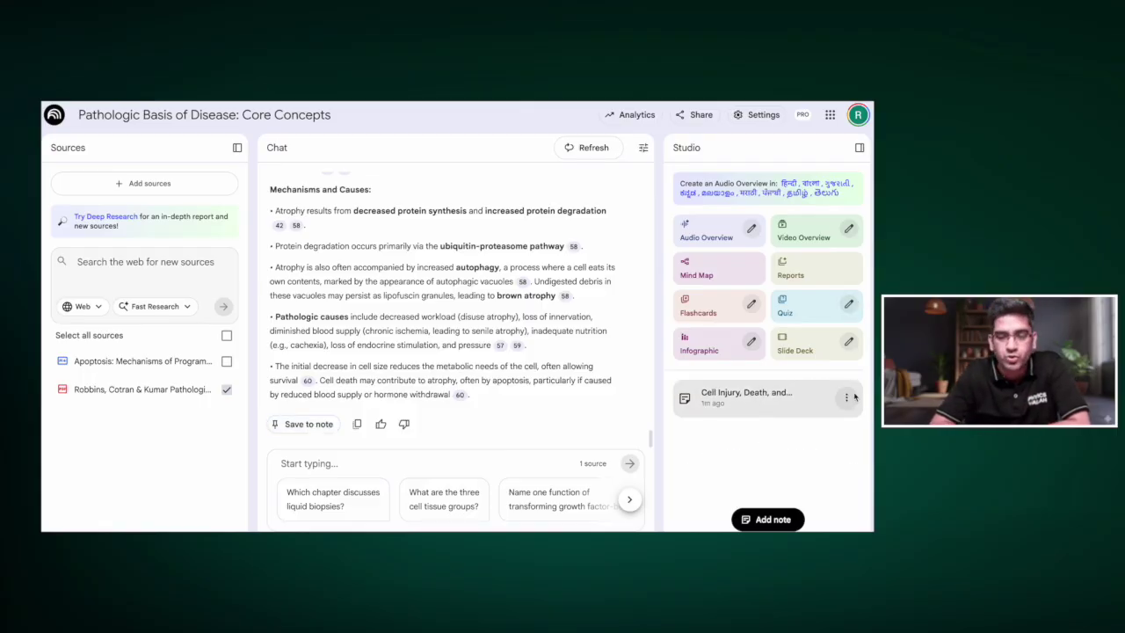
{"action": "left_click", "coordinate": [848, 398]}
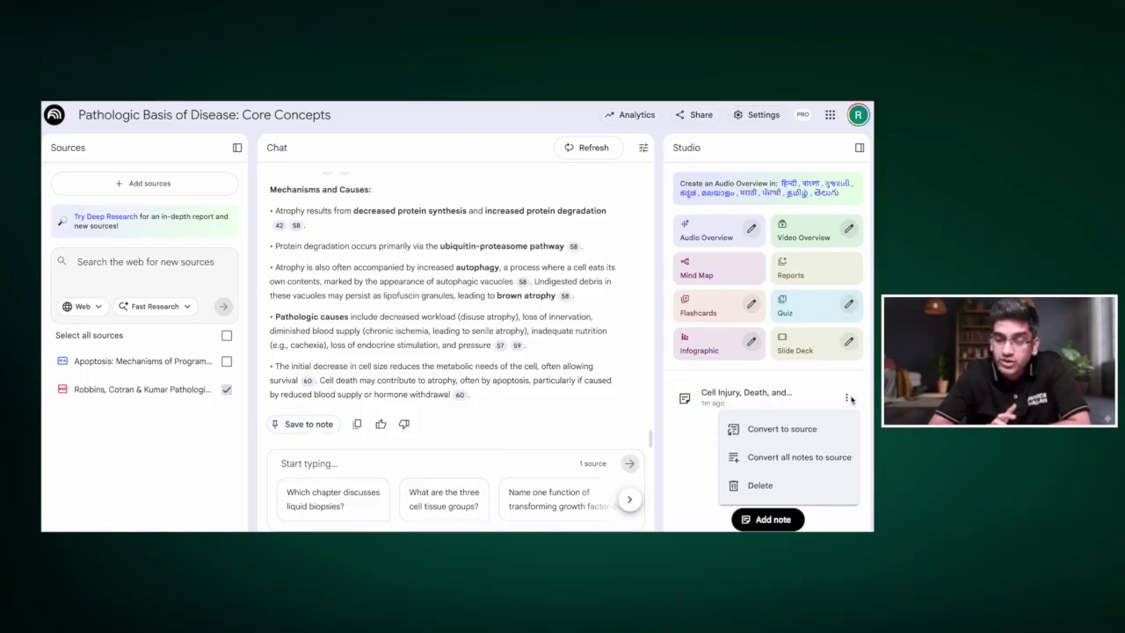
{"action": "left_click", "coordinate": [824, 440]}
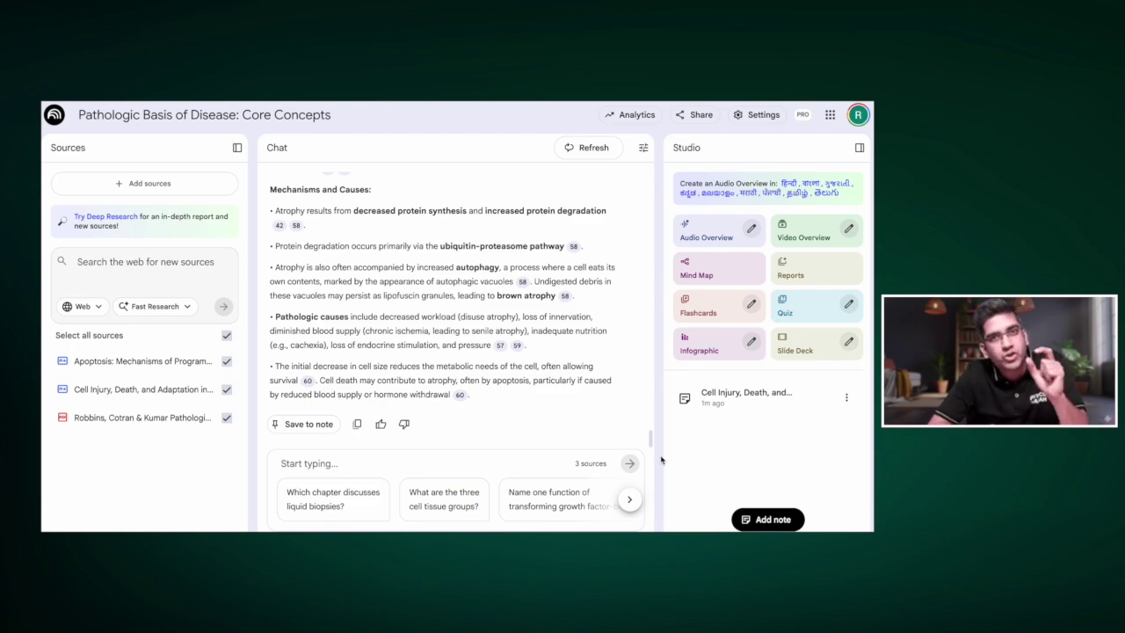
{"action": "left_click", "coordinate": [227, 336]}
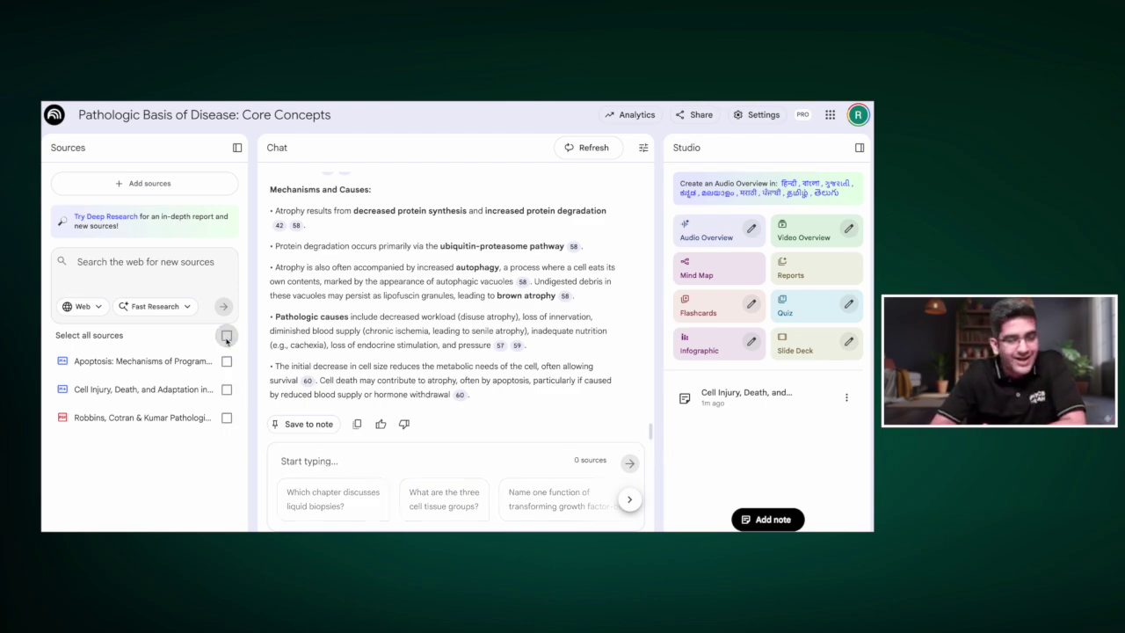
{"action": "left_click", "coordinate": [226, 390]}
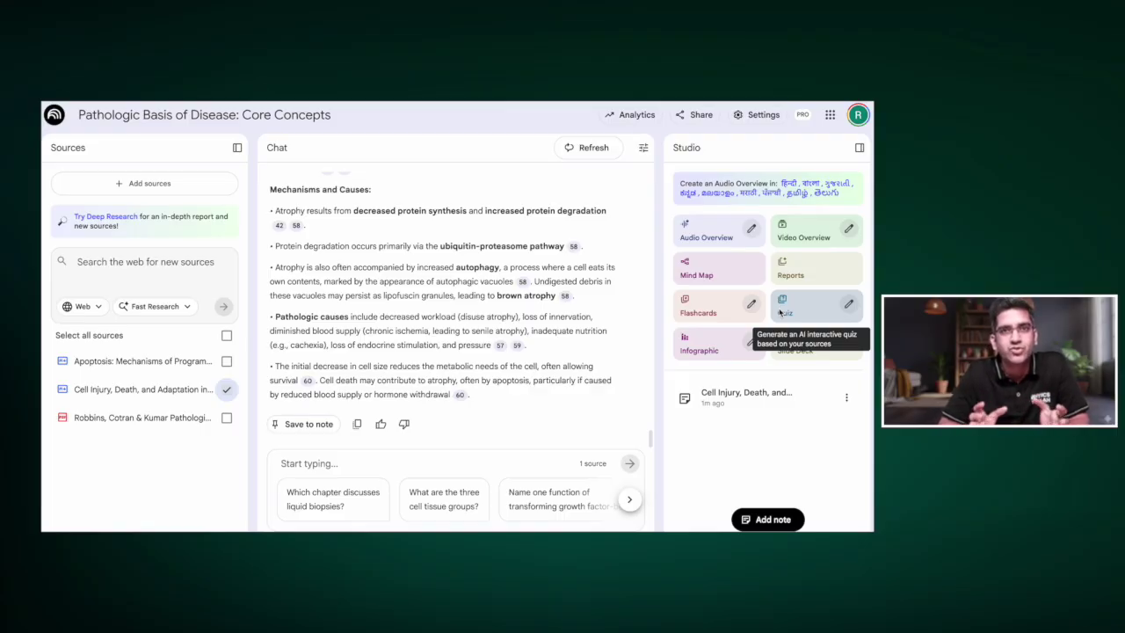
Open Customize Quiz, keep Standard question count and Medium difficulty, and focus the topic box
{"action": "left_click", "coordinate": [850, 303]}
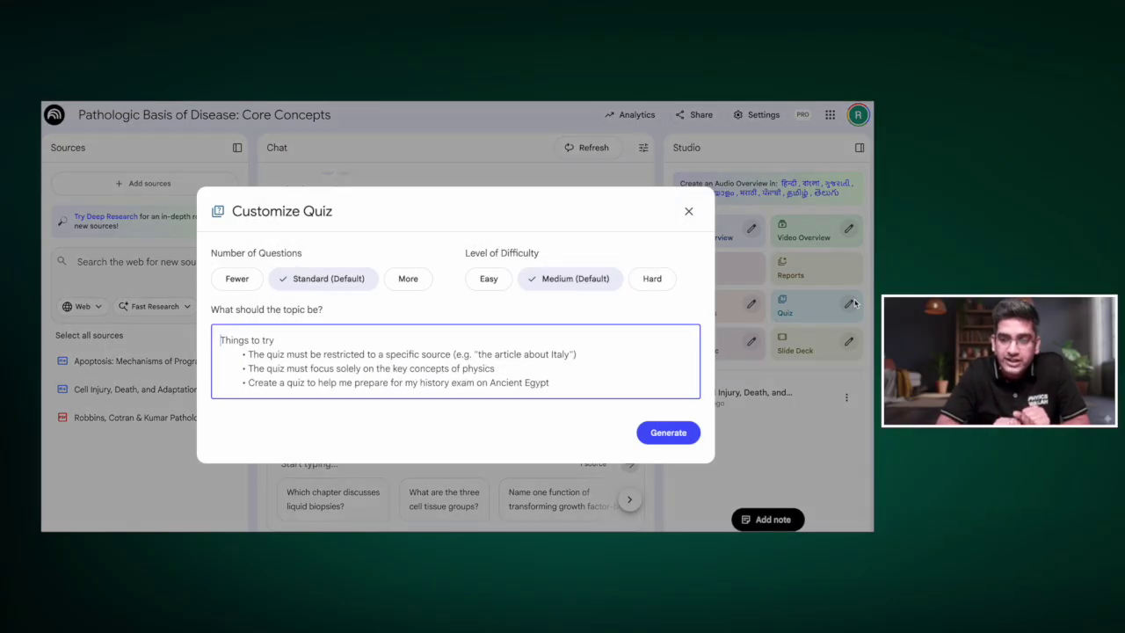
{"action": "left_click", "coordinate": [243, 283]}
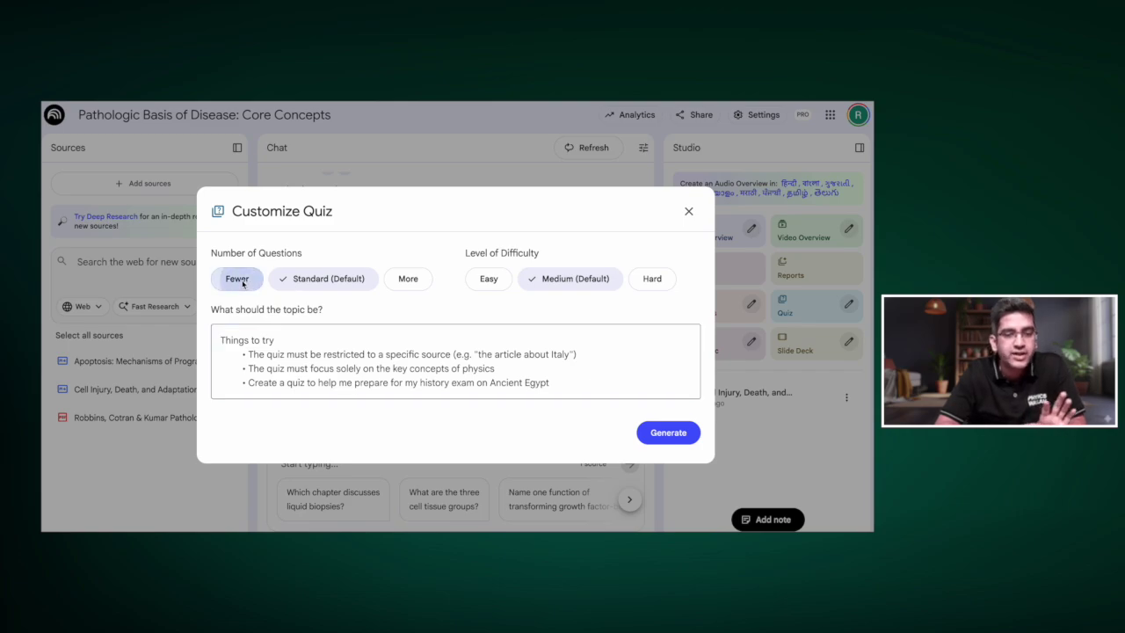
{"action": "left_click", "coordinate": [318, 283]}
{"action": "left_click", "coordinate": [409, 278]}
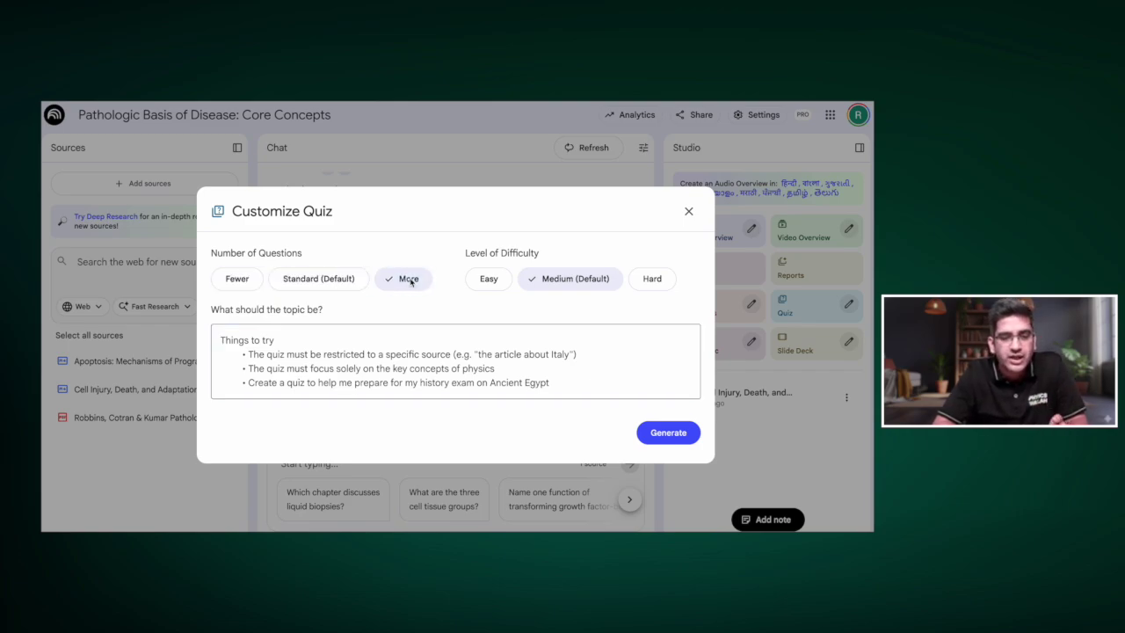
{"action": "left_click", "coordinate": [332, 281]}
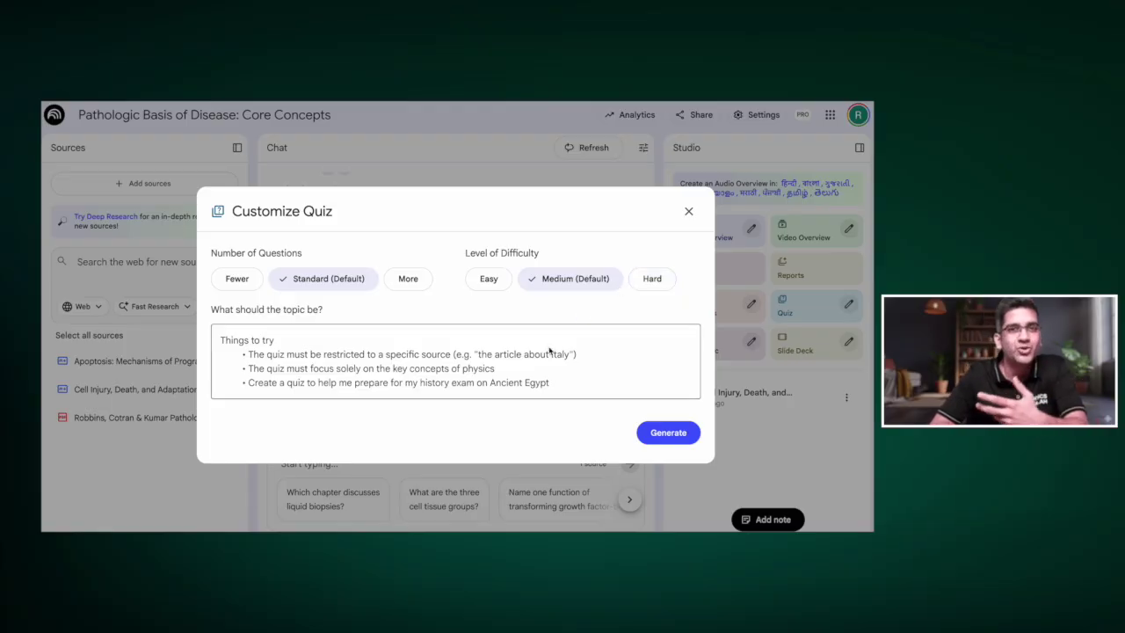
{"action": "left_click", "coordinate": [400, 369]}
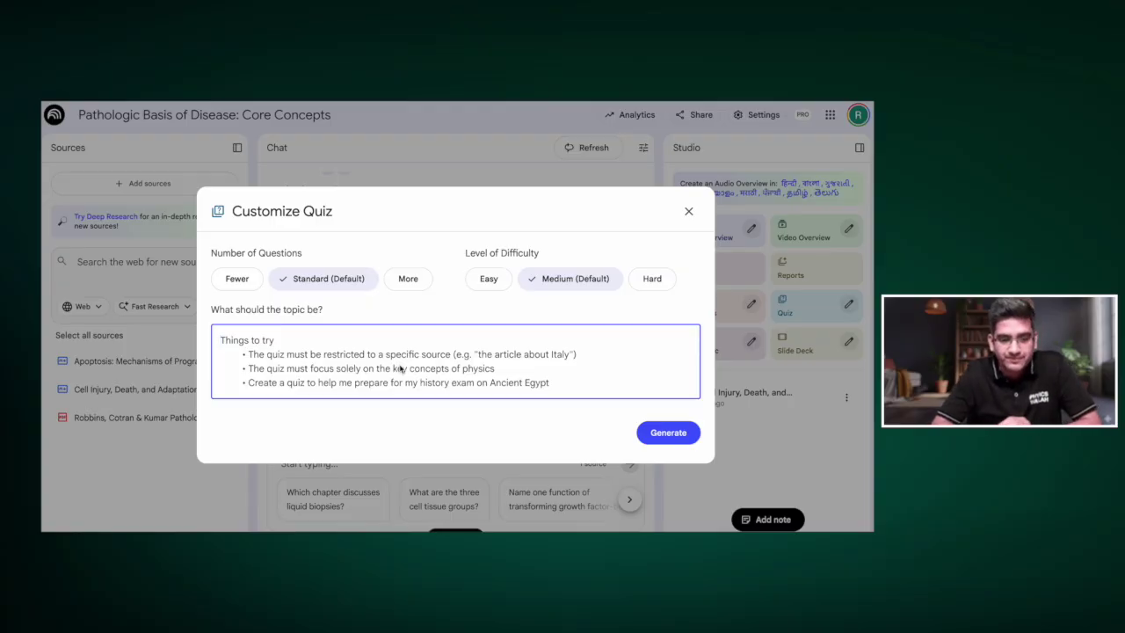
Paste the tutor prompt as the topic, changing APC to NEET PG and need to NEET, then generate
{"action": "type", "text": "Hey Gemini, I want you to act as an APG tutor for me and scrape through all the last 5-10 years of need PG specific PYTs. Use the same template to create questions from the source that has been attached to you."}
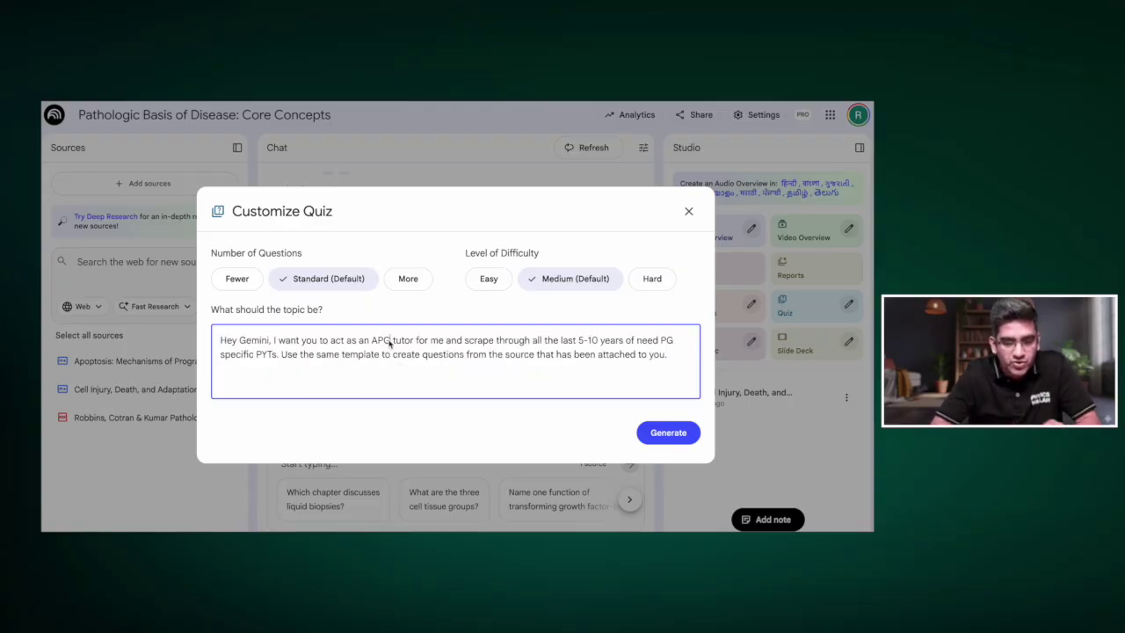
{"action": "left_click", "coordinate": [389, 343]}
{"action": "key", "text": "BackSpace"}
{"action": "key", "text": "BackSpace"}
{"action": "key", "text": "BackSpace"}
{"action": "type", "text": "N"}
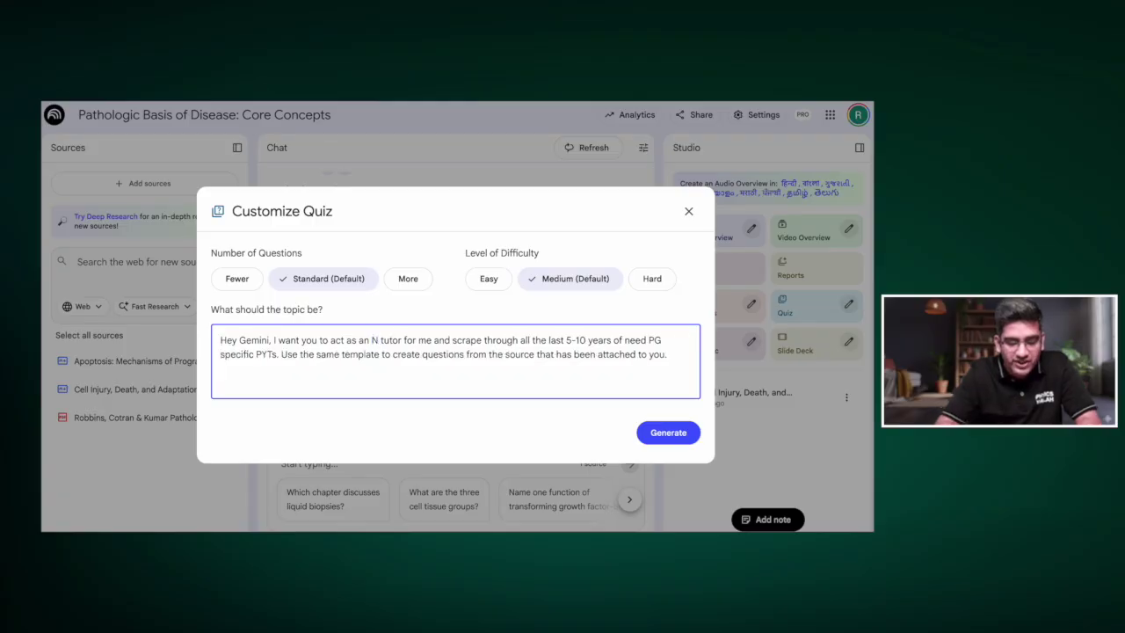
{"action": "type", "text": "EET PG"}
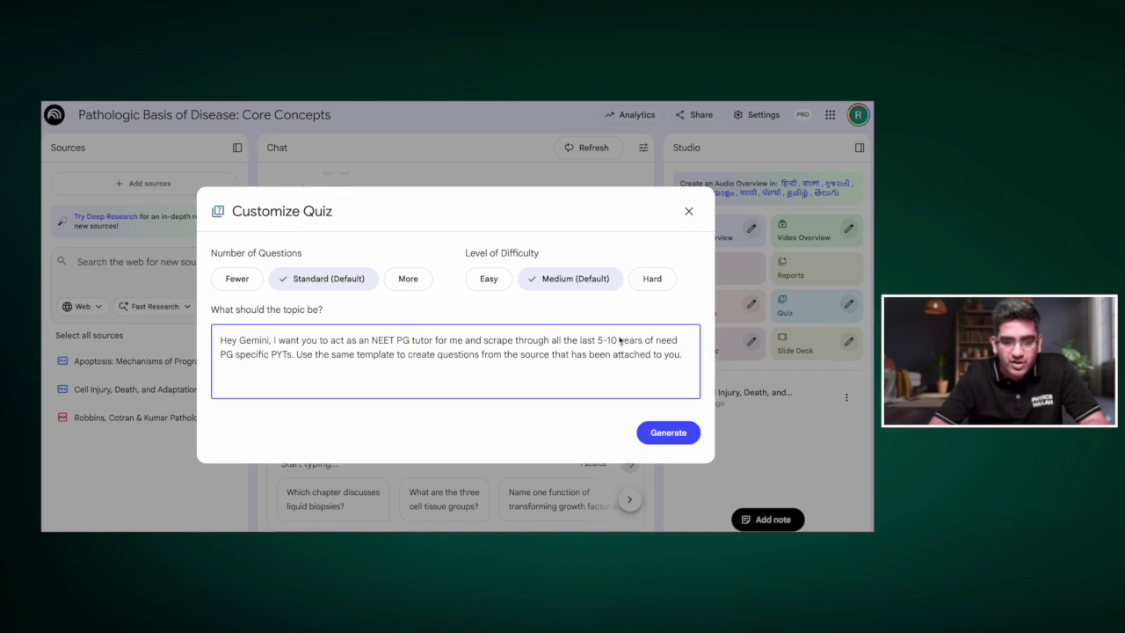
{"action": "key", "text": "BackSpace"}
{"action": "key", "text": "BackSpace"}
{"action": "key", "text": "BackSpace"}
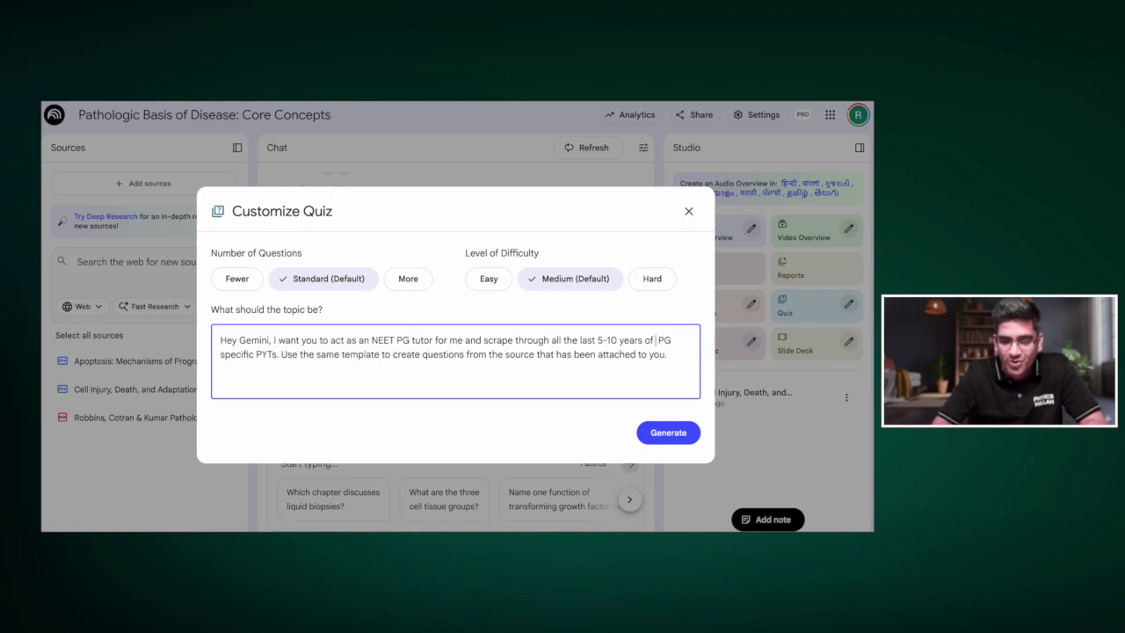
{"action": "type", "text": "NEET"}
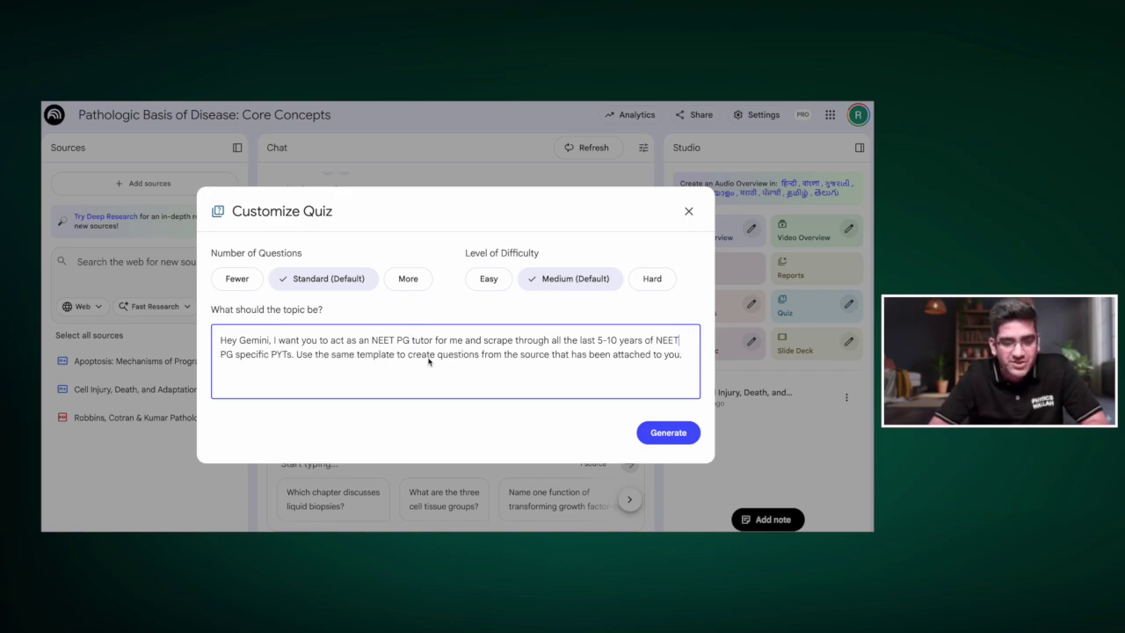
{"action": "left_click", "coordinate": [668, 432]}
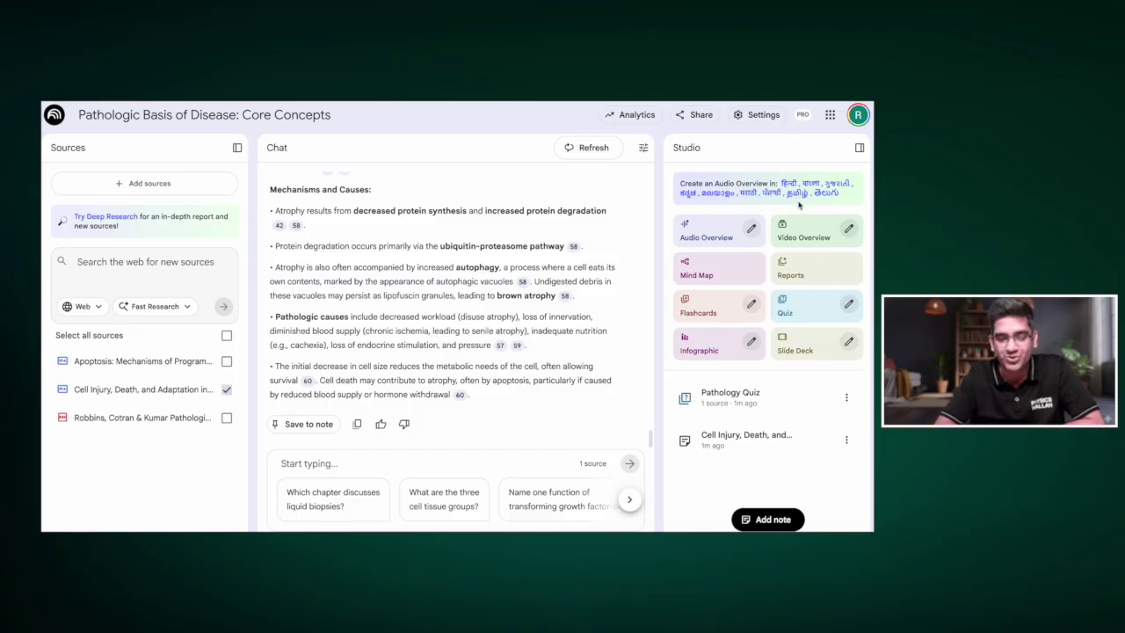
Open the Pathology Quiz, answer question 1 with Coagulative necrosis, and request an explanation
{"action": "left_click", "coordinate": [719, 396]}
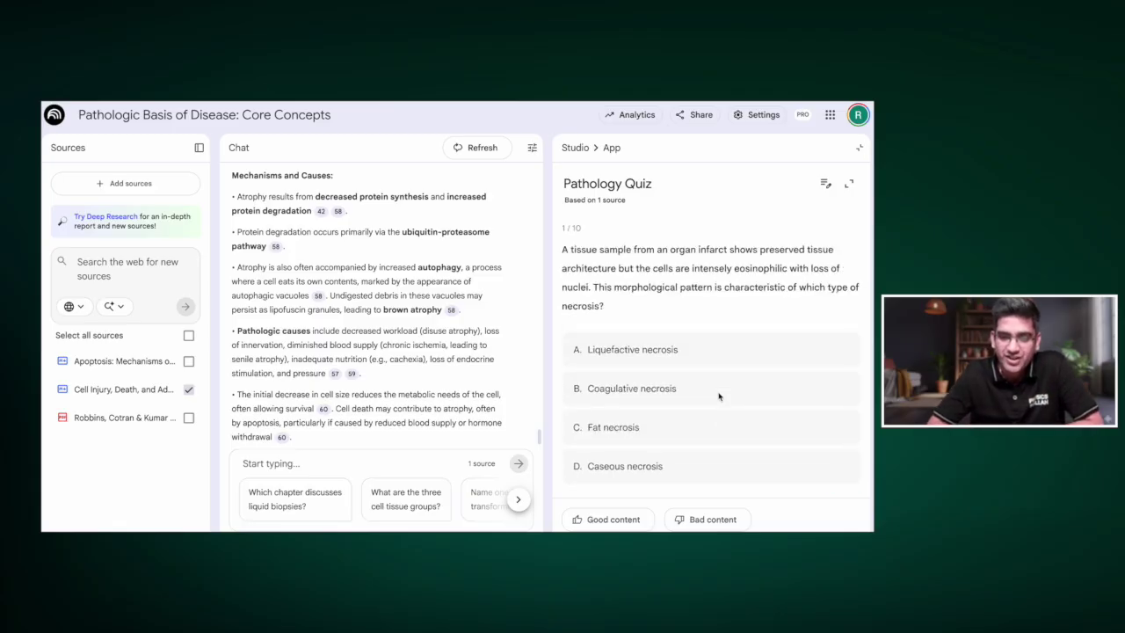
{"action": "scroll", "coordinate": [718, 397], "scroll_direction": "down", "scroll_amount": 1}
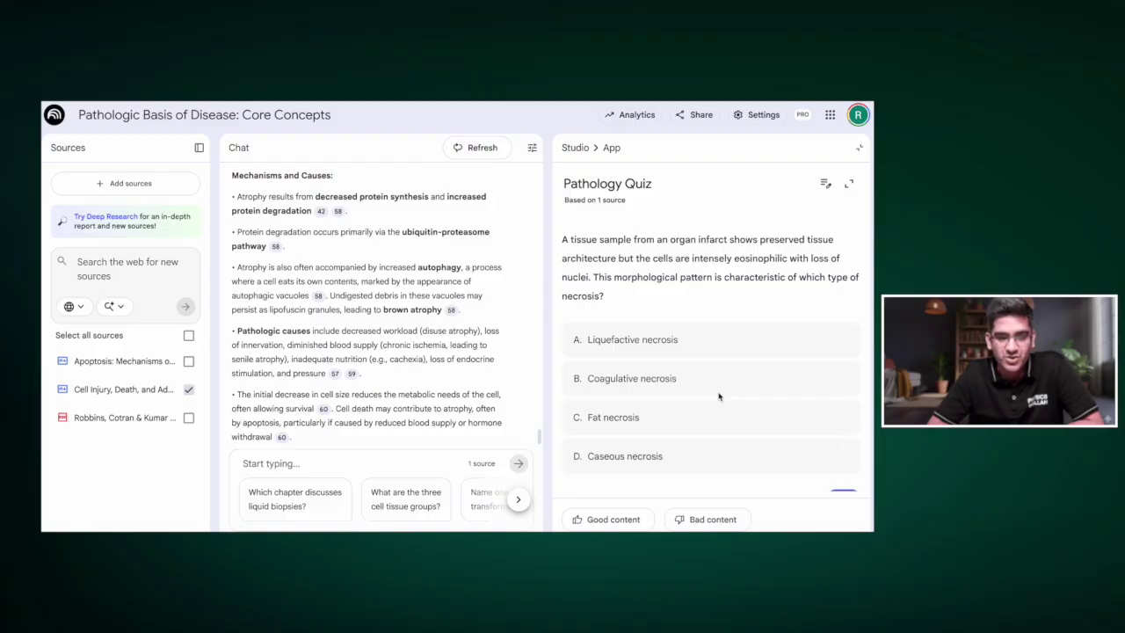
{"action": "scroll", "coordinate": [718, 397], "scroll_direction": "down", "scroll_amount": 3}
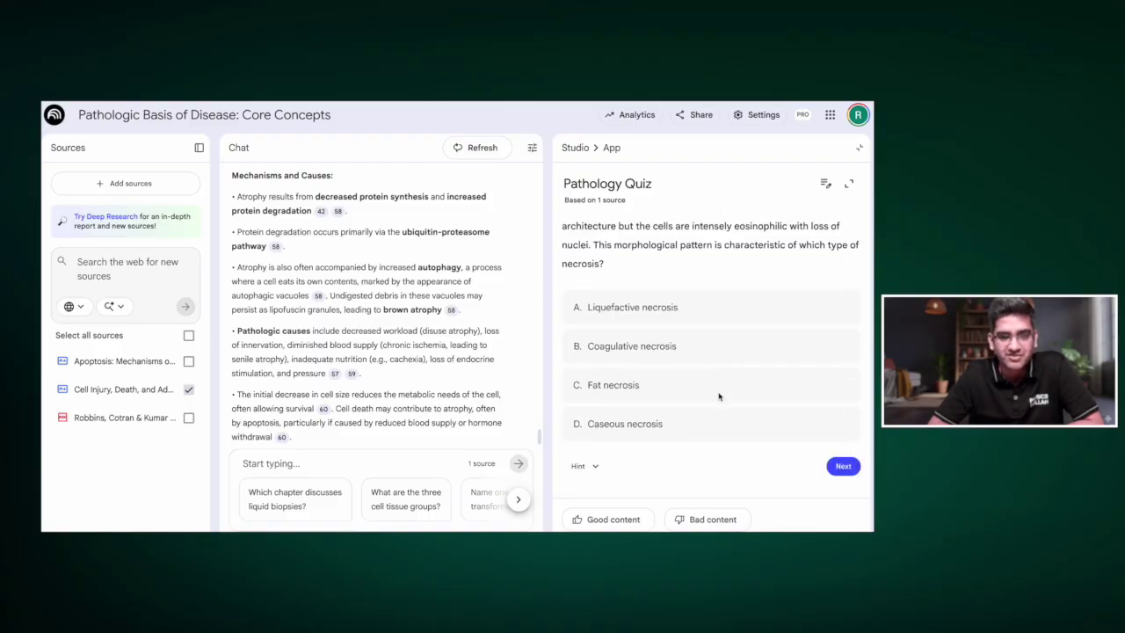
{"action": "left_click", "coordinate": [659, 346]}
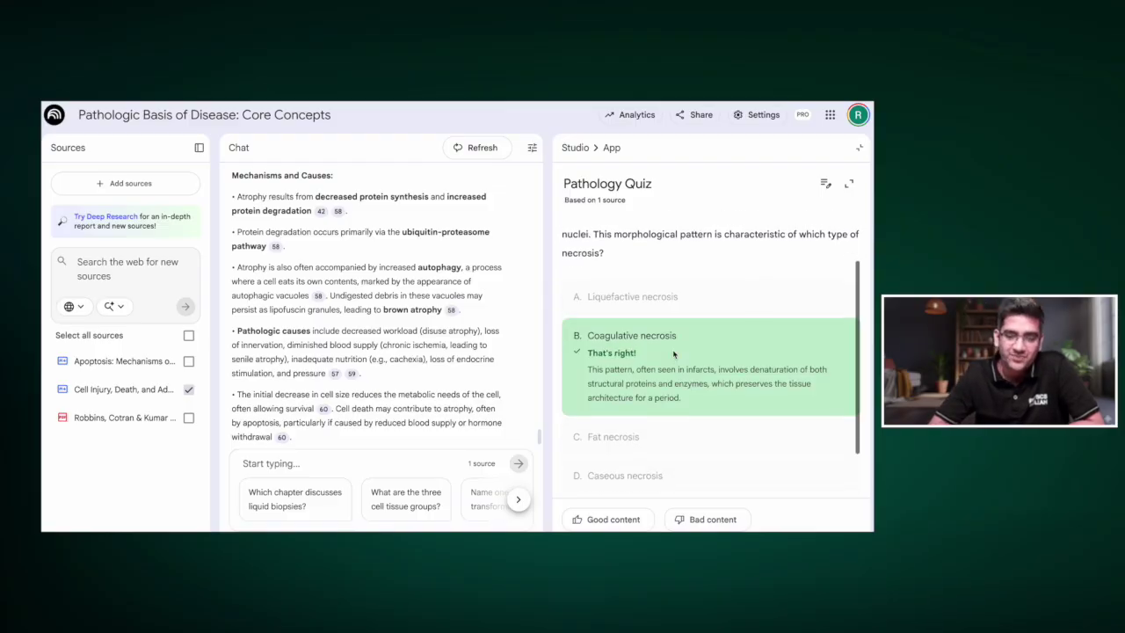
{"action": "scroll", "coordinate": [660, 376], "scroll_direction": "down", "scroll_amount": 1}
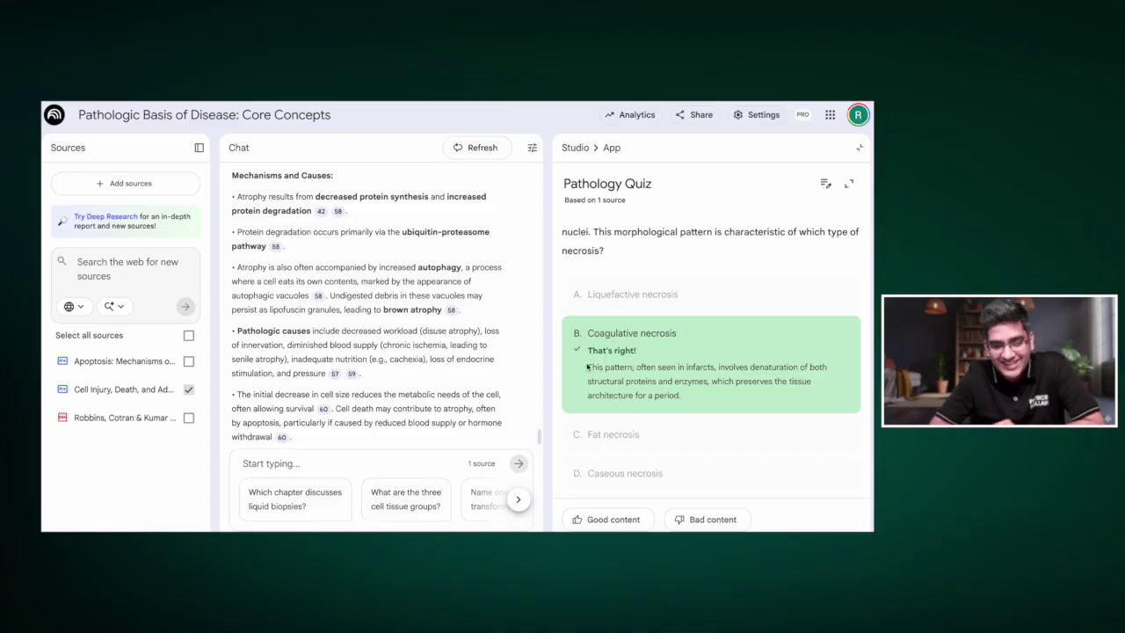
{"action": "scroll", "coordinate": [678, 396], "scroll_direction": "down", "scroll_amount": 2}
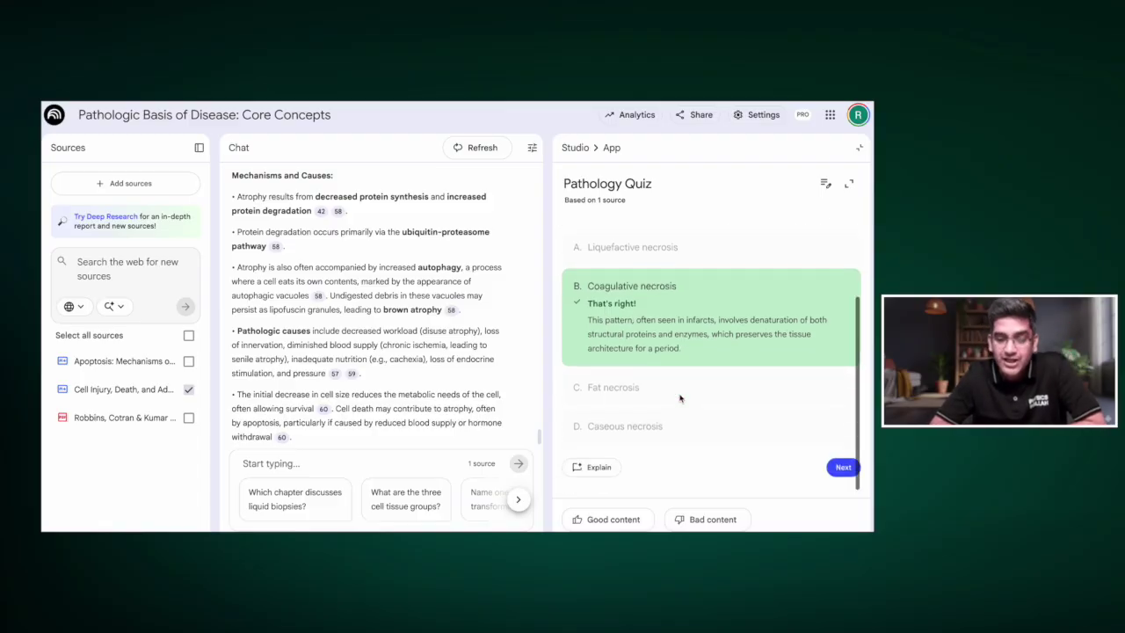
{"action": "left_click", "coordinate": [601, 468]}
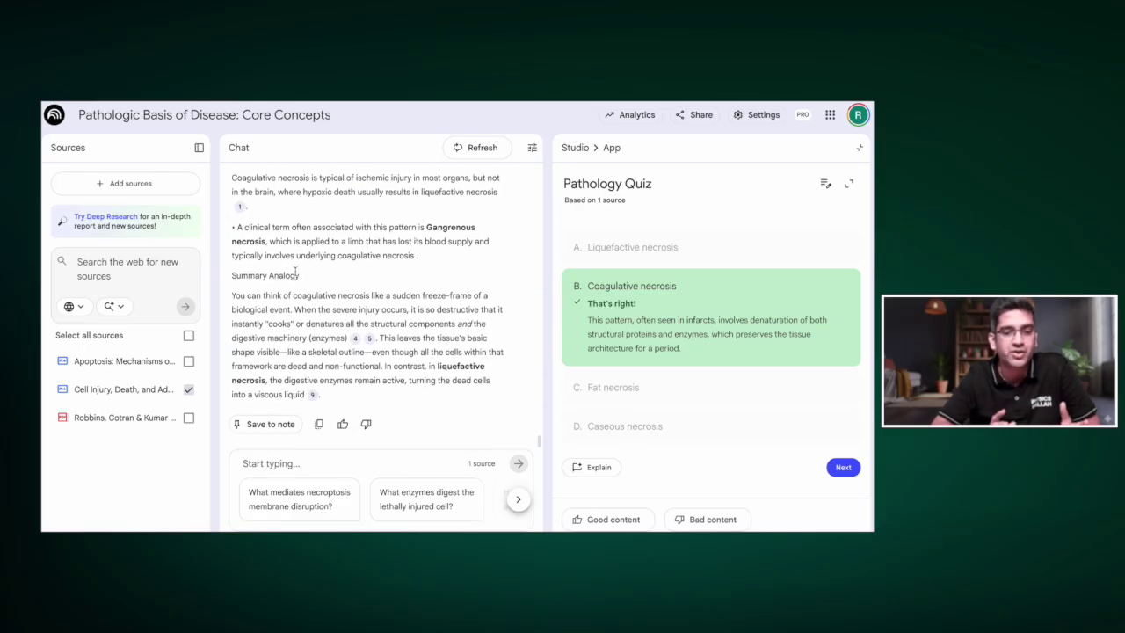
Answer question 2 with Denaturation of cytoplasmic proteins and advance to question 3 on BAX/BAK
{"action": "left_click", "coordinate": [841, 468]}
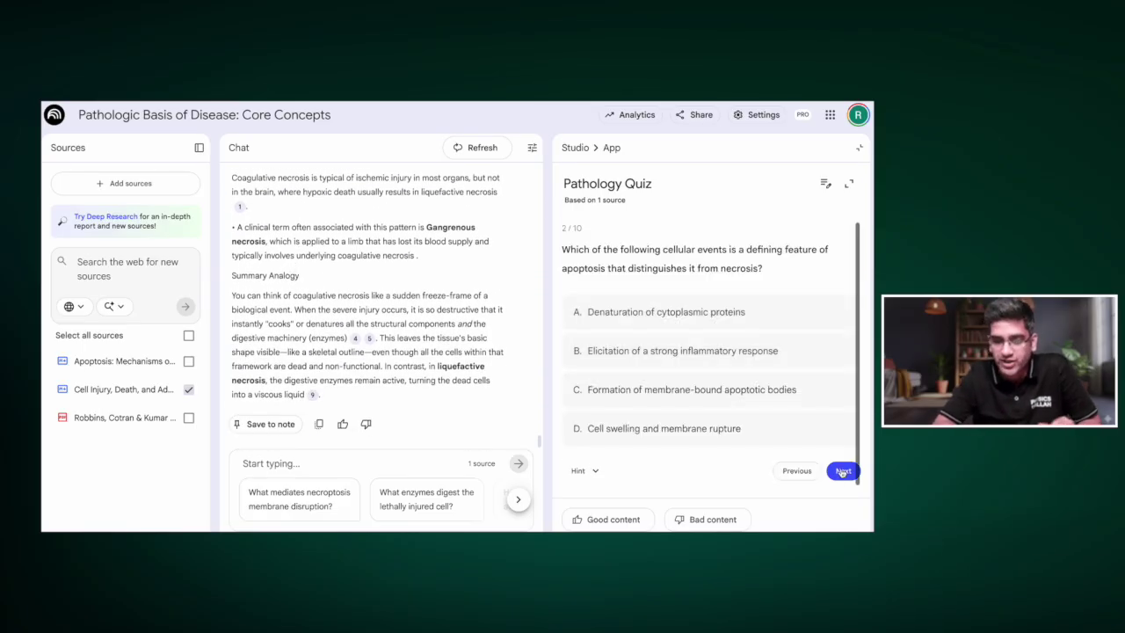
{"action": "left_click", "coordinate": [654, 315]}
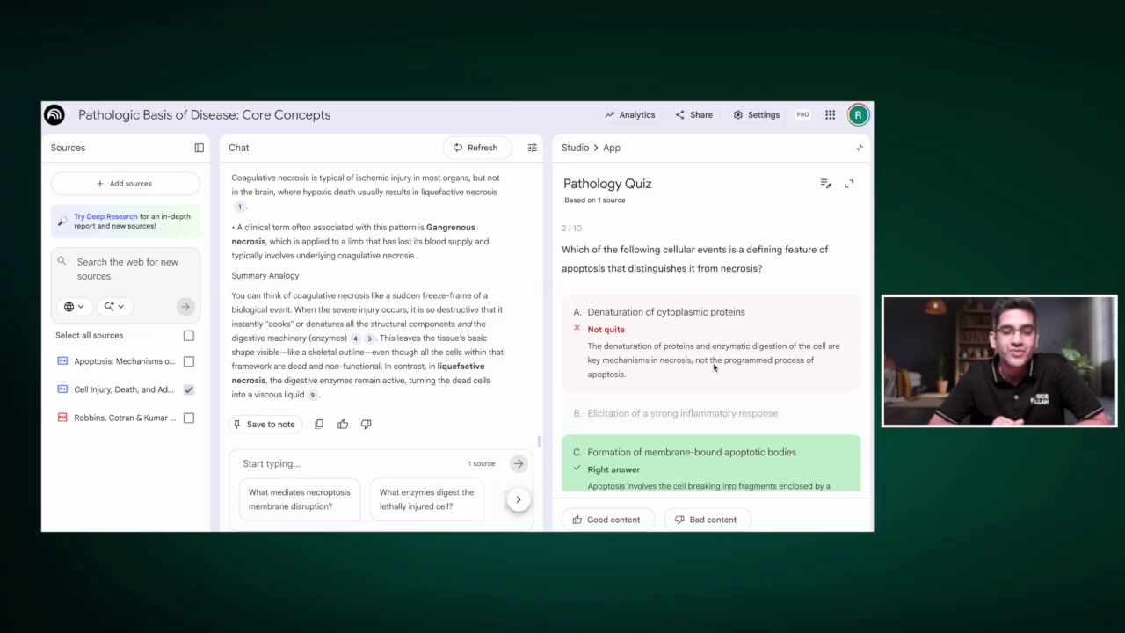
{"action": "scroll", "coordinate": [713, 367], "scroll_direction": "down", "scroll_amount": 3}
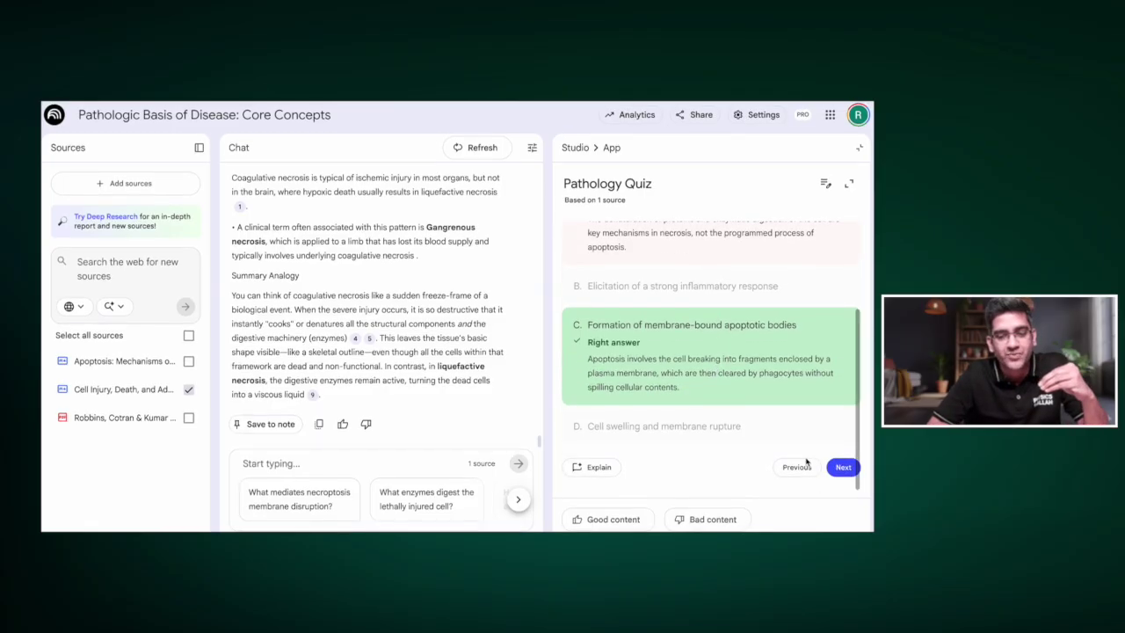
{"action": "left_click", "coordinate": [844, 470]}
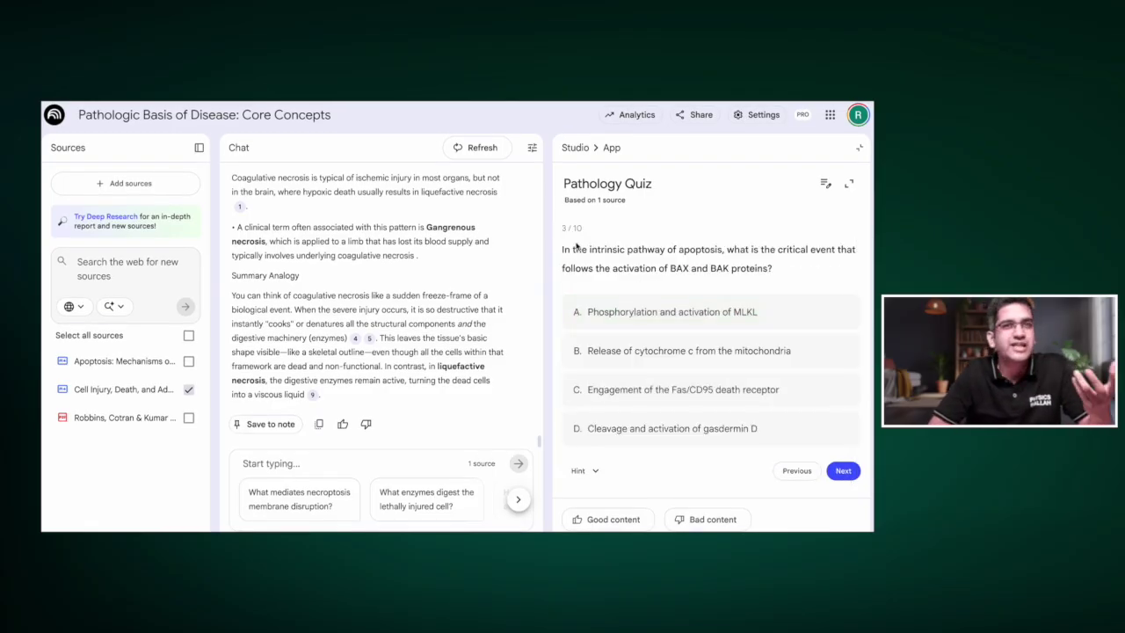